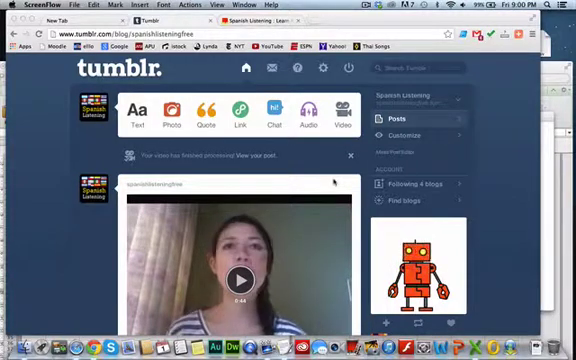
scroll(282, 176, down, 2)
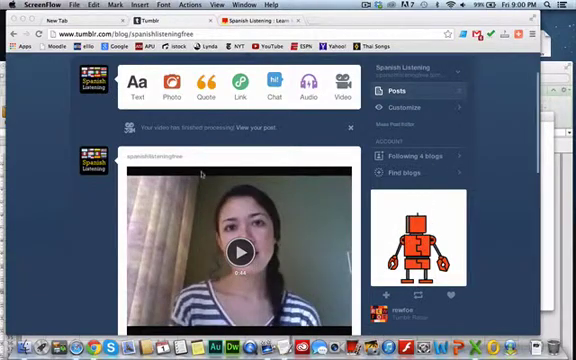
scroll(201, 175, down, 3)
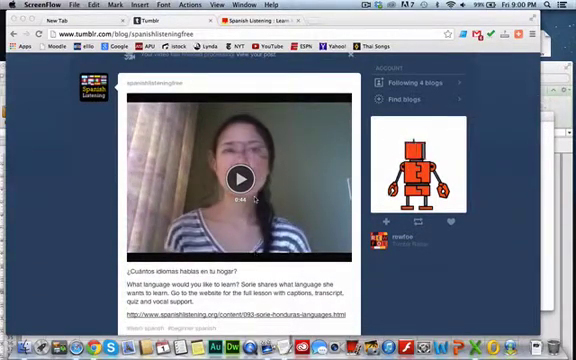
scroll(255, 199, down, 6)
scroll(255, 199, down, 3)
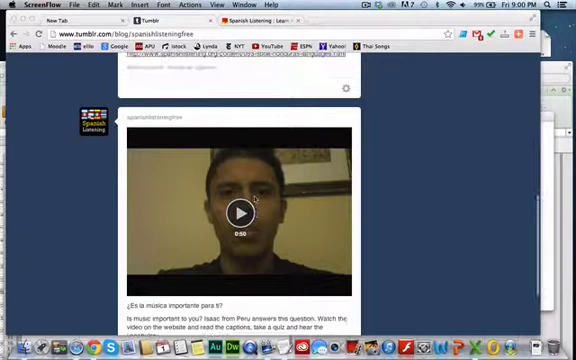
scroll(255, 199, up, 5)
scroll(230, 170, up, 3)
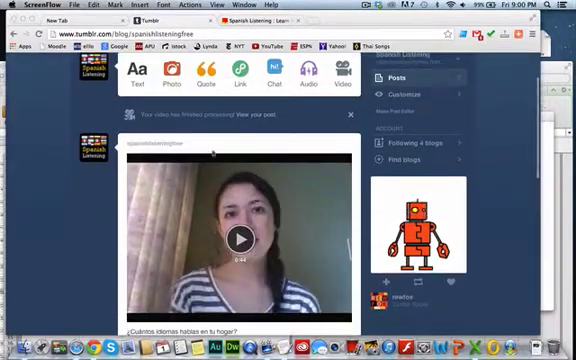
scroll(212, 153, up, 2)
scroll(210, 152, down, 2)
scroll(240, 190, down, 2)
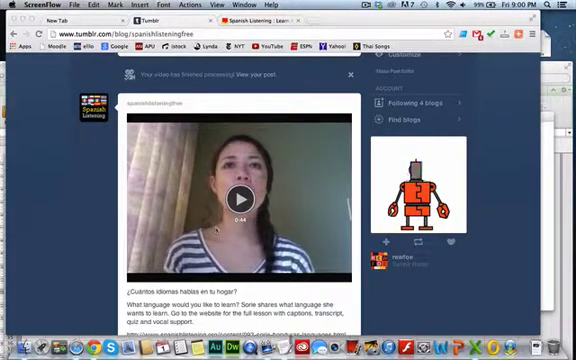
scroll(268, 282, down, 2)
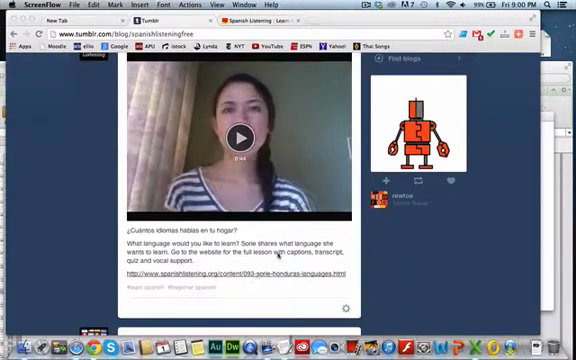
Start a new Tumblr video post and bring up the file picker for a lesson clip.
click(276, 259)
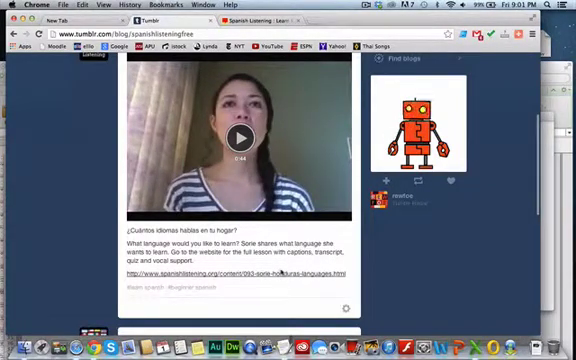
scroll(282, 272, up, 5)
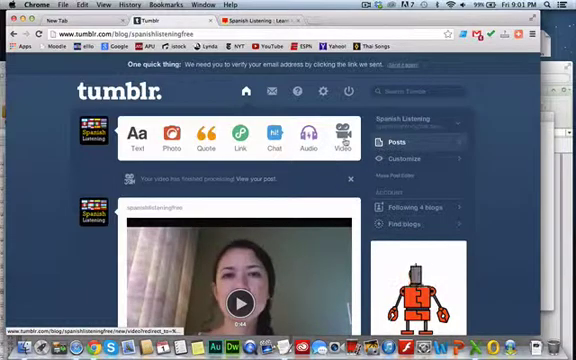
click(344, 143)
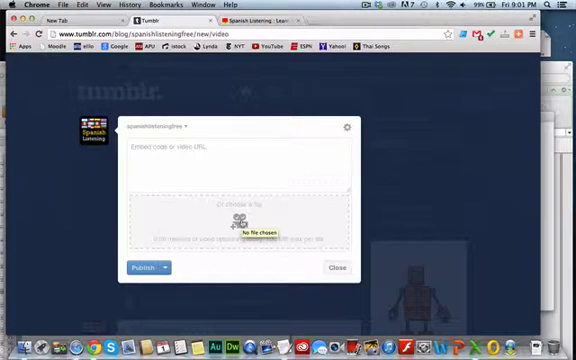
click(239, 222)
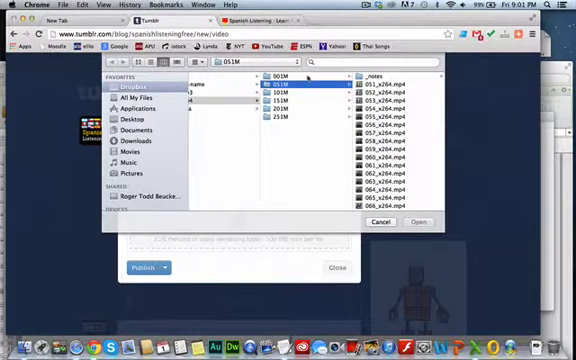
Pick 050_x264.mp4 from folder 001M, preview it, and upload it to the post.
click(309, 76)
scroll(364, 176, down, 3)
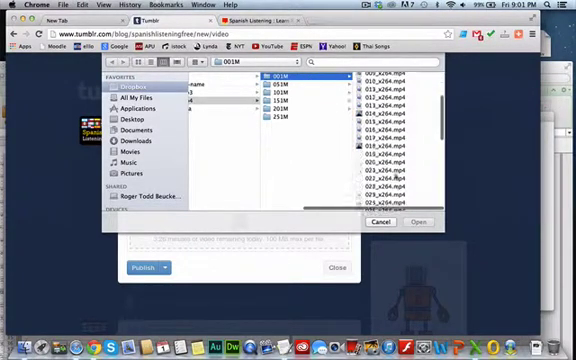
scroll(366, 177, down, 8)
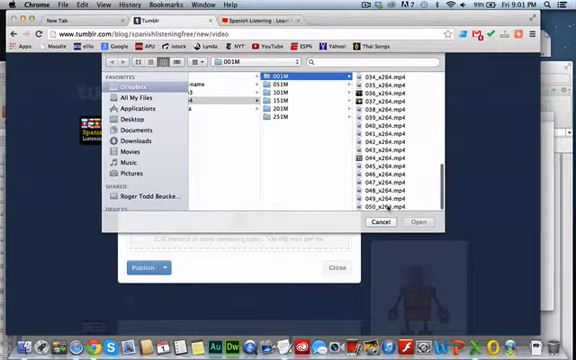
click(386, 206)
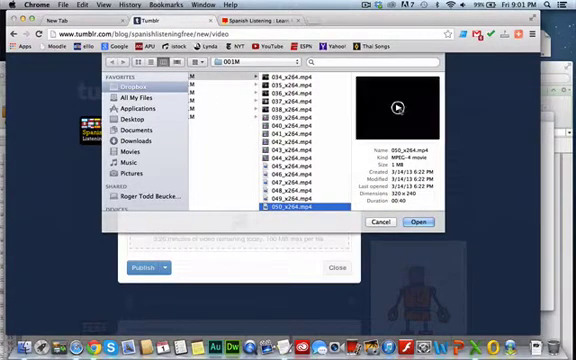
click(397, 107)
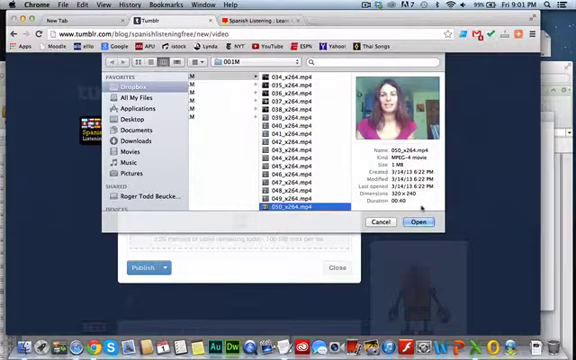
click(463, 5)
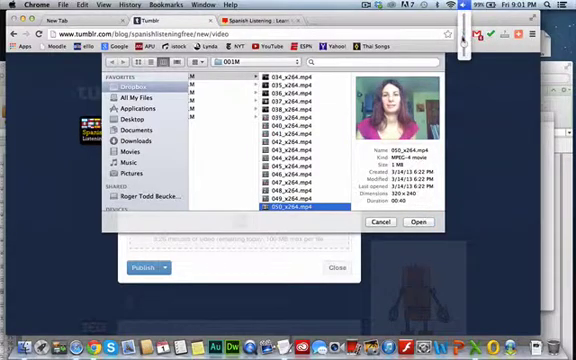
click(464, 42)
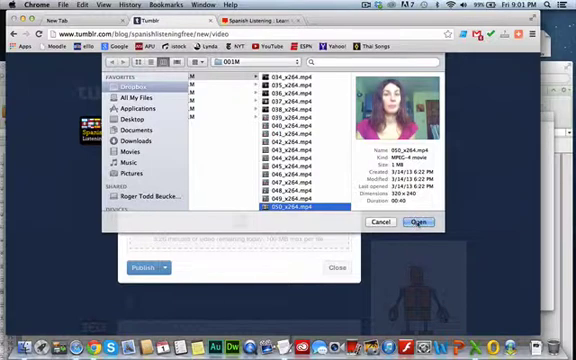
click(420, 222)
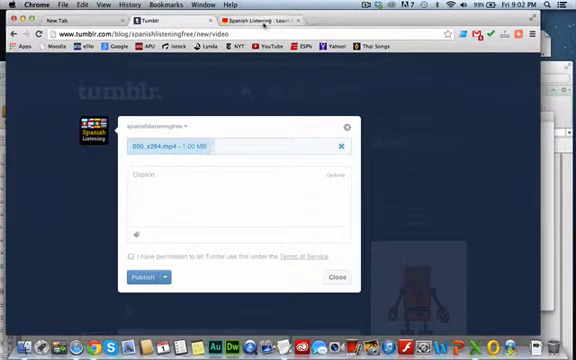
Open lesson #050 and select its question '¿Te preocupas por el dinero?'.
click(264, 21)
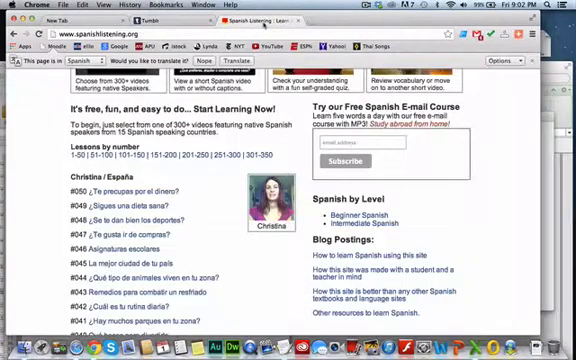
click(161, 190)
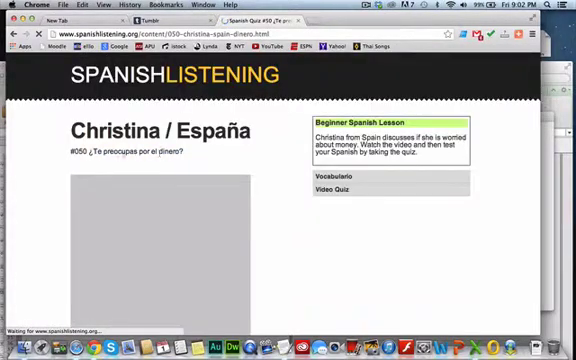
drag(97, 150, 129, 163)
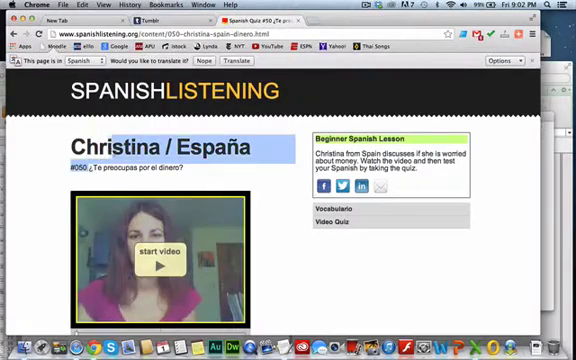
drag(89, 167, 167, 169)
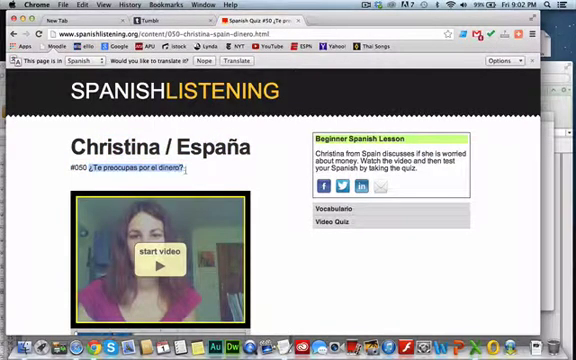
scroll(185, 170, down, 5)
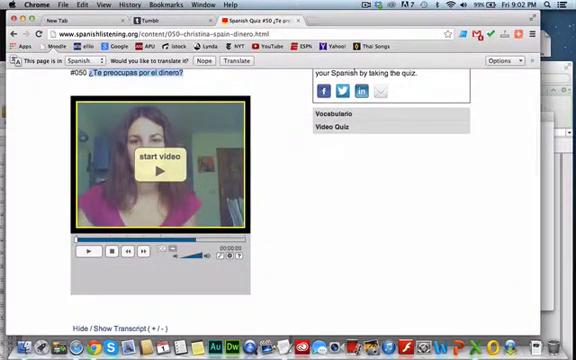
scroll(185, 170, down, 3)
scroll(185, 170, up, 2)
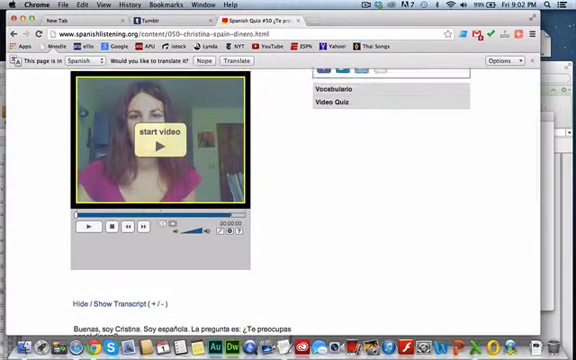
Expand and collapse the lesson page's video quiz and vocabulary sections.
click(330, 103)
click(330, 104)
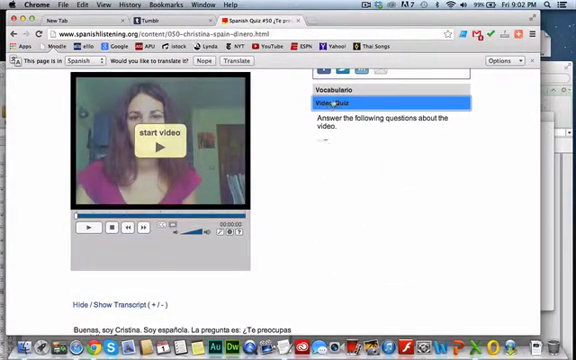
click(338, 91)
click(338, 91)
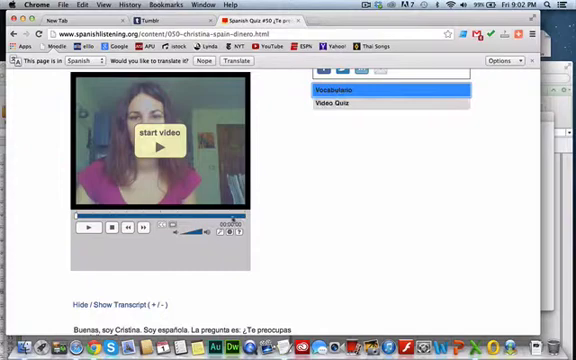
scroll(233, 219, down, 3)
scroll(233, 219, up, 2)
scroll(233, 219, up, 1)
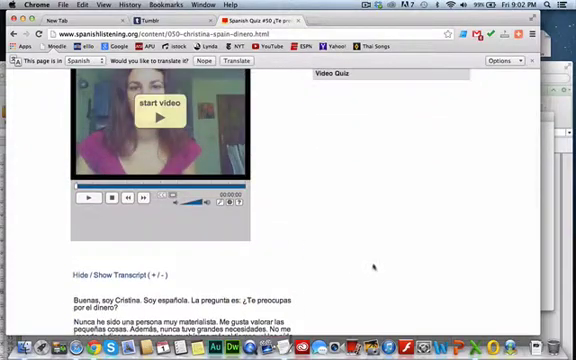
Paste the lesson question and the copied lesson description into the TextEdit scratchpad.
click(287, 345)
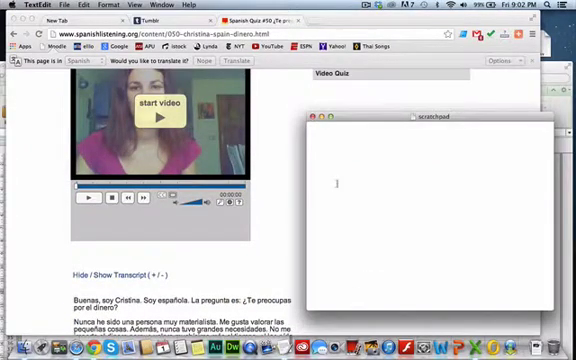
text(¿Te preocupas por el dinero?)
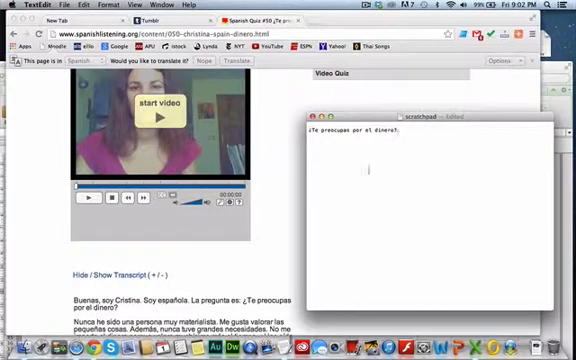
click(284, 156)
scroll(284, 156, up, 5)
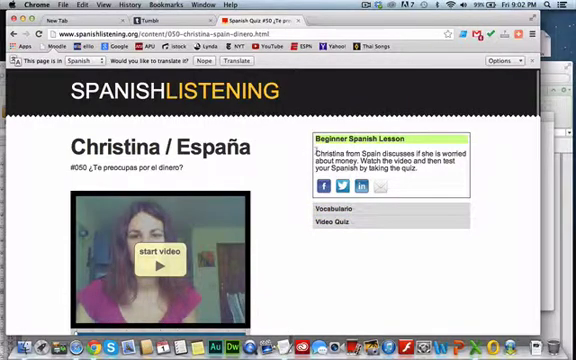
drag(316, 153, 417, 169)
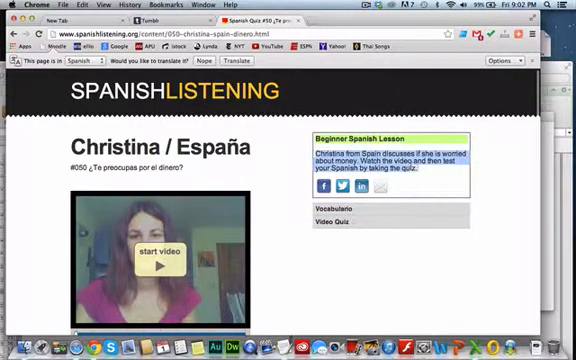
key(super+c)
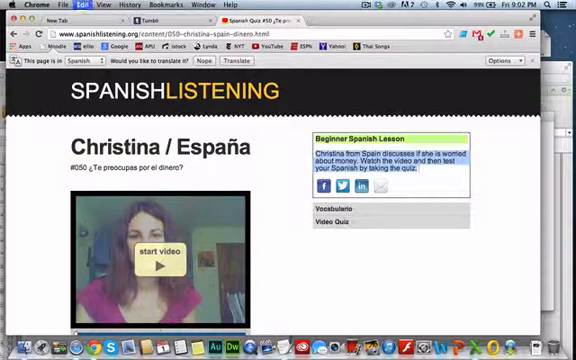
key(super+Tab)
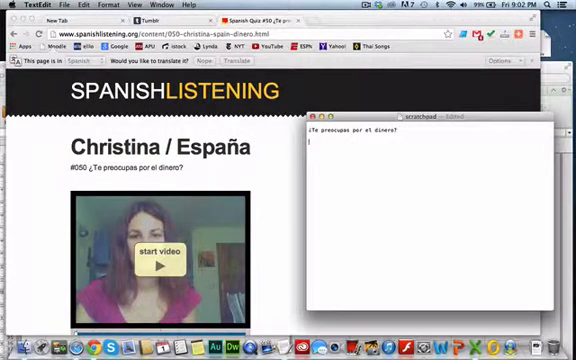
key(super+v)
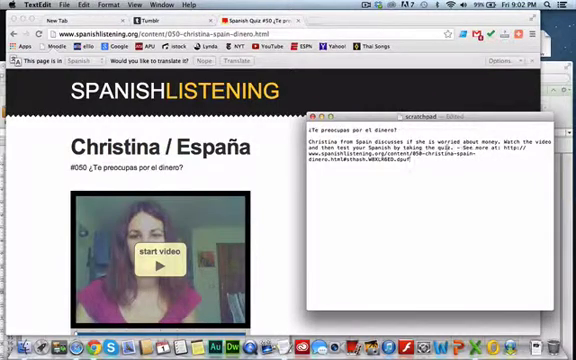
Delete the 'See more at' text, add the #050 lesson page URL, and select everything.
drag(447, 148, 460, 161)
key(BackSpace)
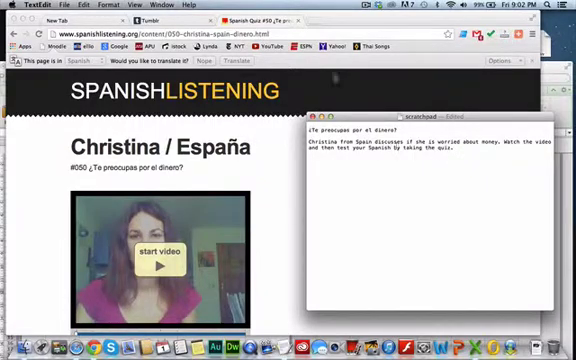
click(274, 34)
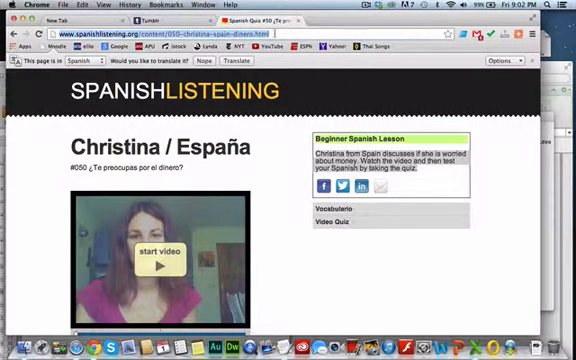
click(541, 180)
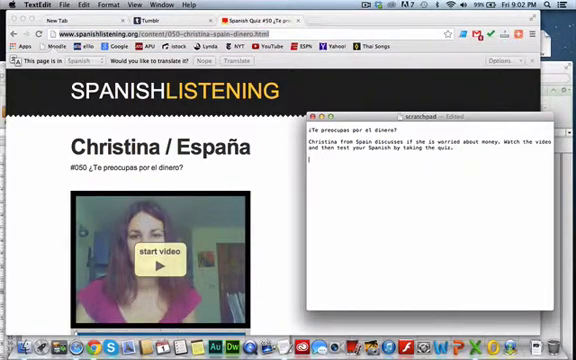
key(super+v)
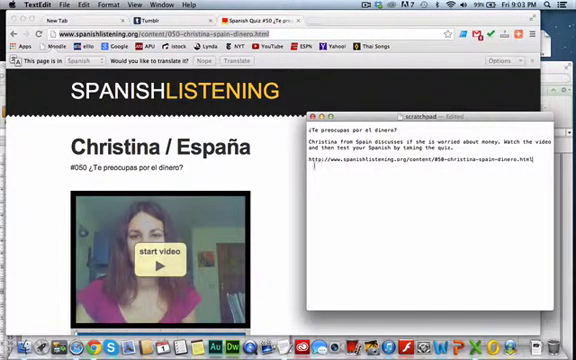
key(super+a)
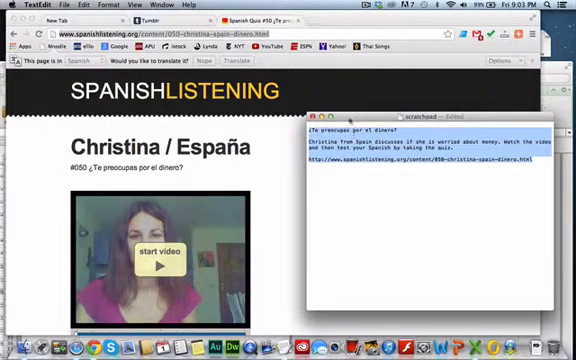
Paste the gathered question, description and lesson link into the video post caption.
click(181, 18)
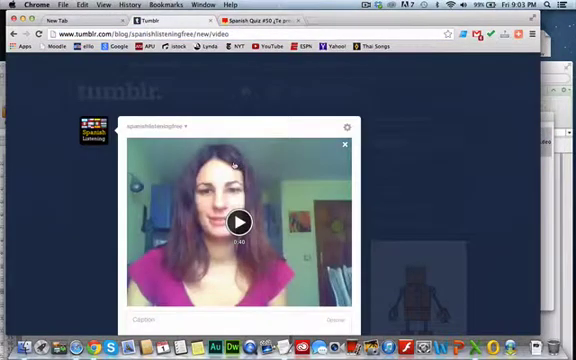
scroll(235, 165, down, 3)
scroll(235, 165, down, 1)
click(163, 182)
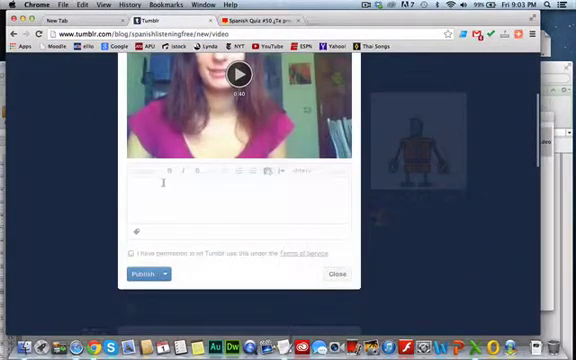
key(super+v)
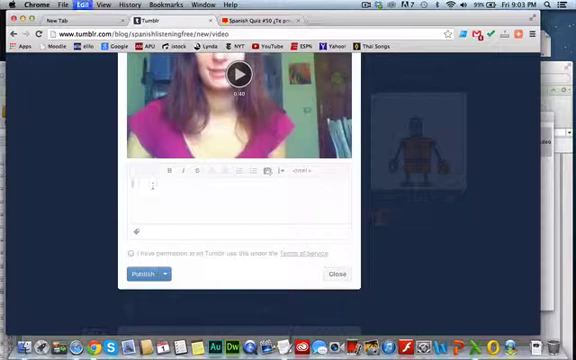
click(158, 189)
key(super+v)
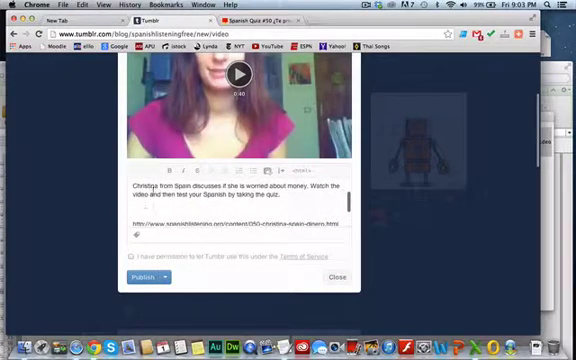
scroll(140, 200, down, 1)
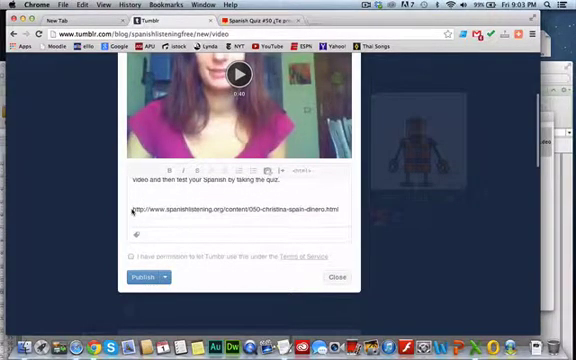
scroll(240, 210, down, 1)
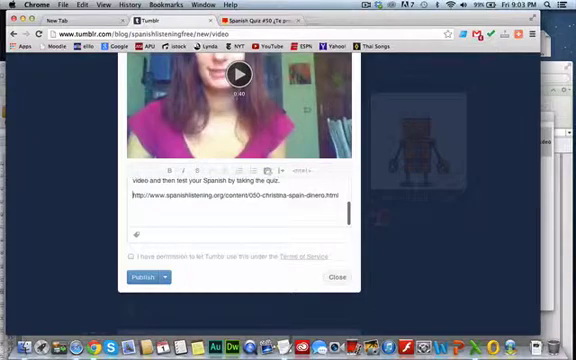
scroll(240, 210, up, 3)
Remove the extra blank line, confirm video permission, and toggle the HTML view on and off.
click(133, 236)
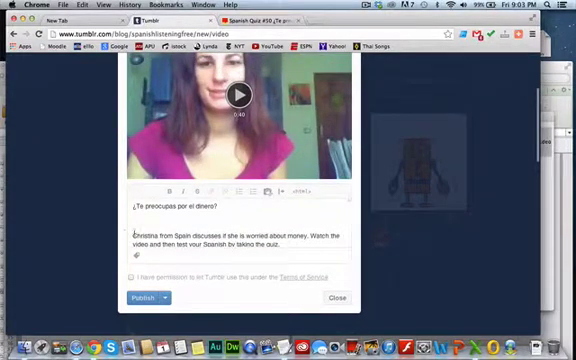
key(BackSpace)
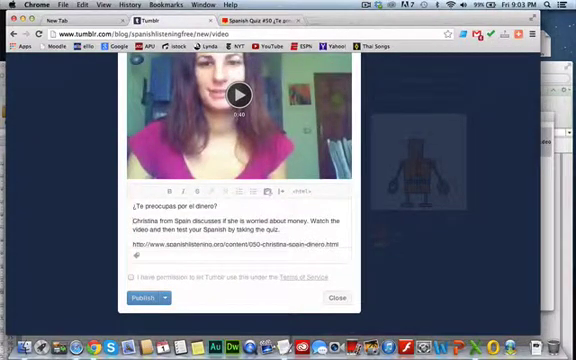
scroll(283, 171, down, 2)
scroll(283, 167, down, 1)
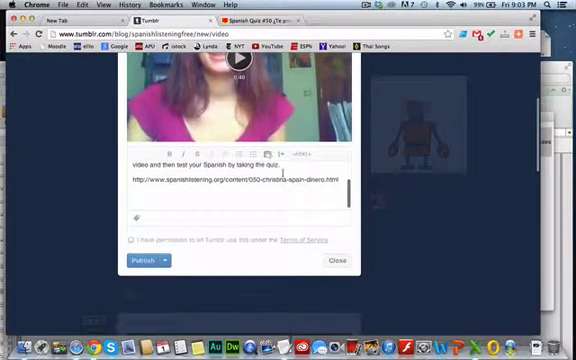
scroll(283, 175, up, 2)
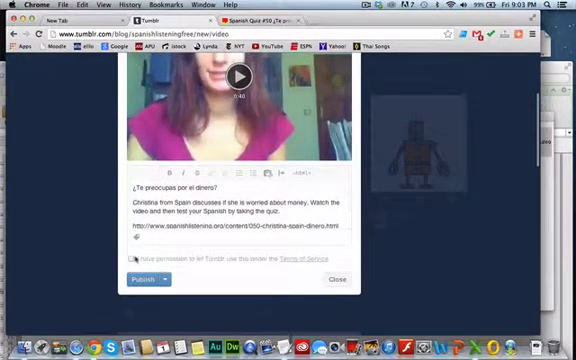
click(131, 259)
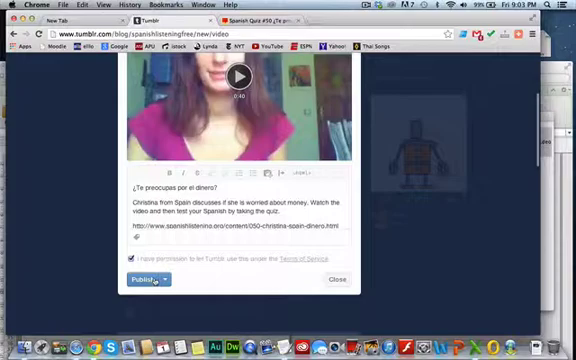
scroll(292, 254, up, 2)
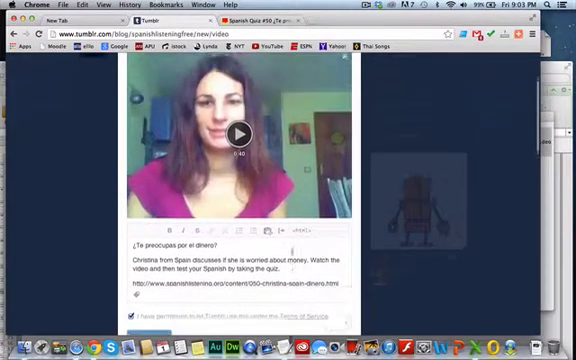
scroll(292, 255, down, 3)
scroll(292, 255, up, 5)
scroll(292, 255, down, 2)
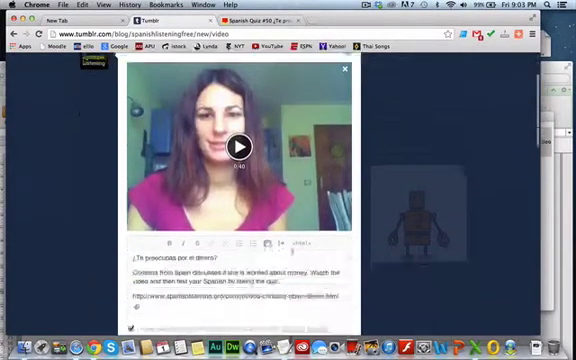
scroll(292, 255, down, 2)
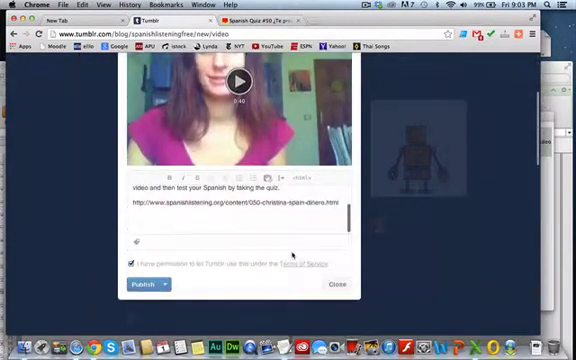
click(302, 179)
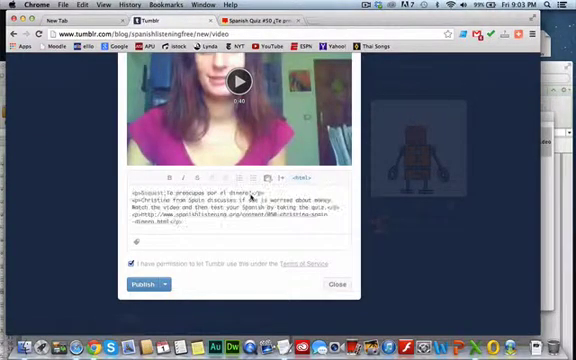
click(300, 179)
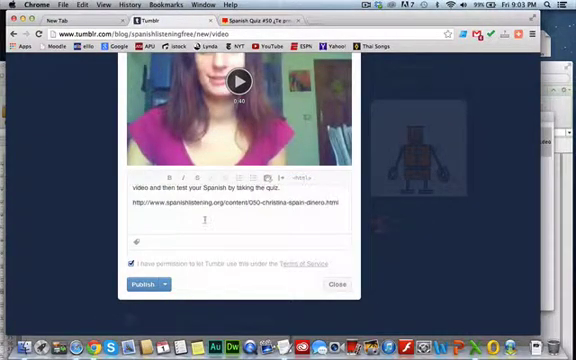
scroll(189, 231, up, 2)
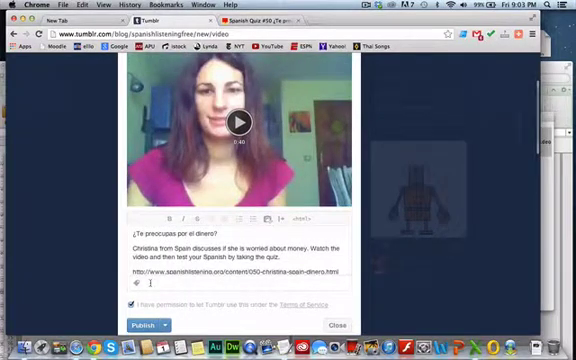
text(learn)
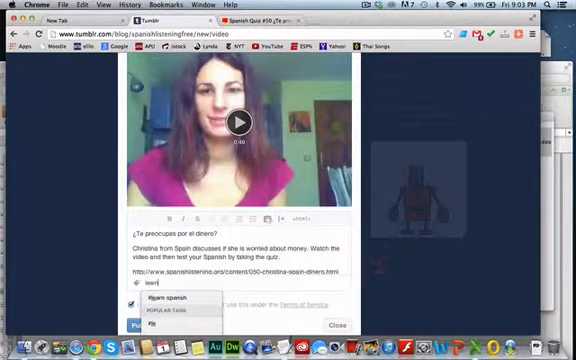
Tag the post 'learn spanish' and 'beginner spanish', then publish it.
click(165, 298)
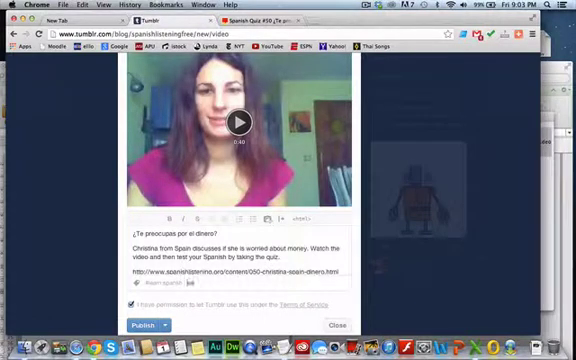
text(beginner)
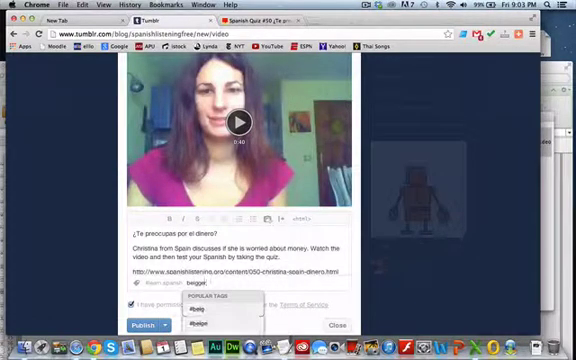
key(BackSpace)
key(BackSpace)
key(BackSpace)
text(ginne)
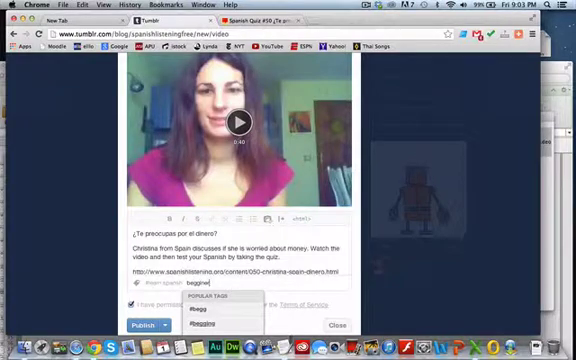
text(r spanish)
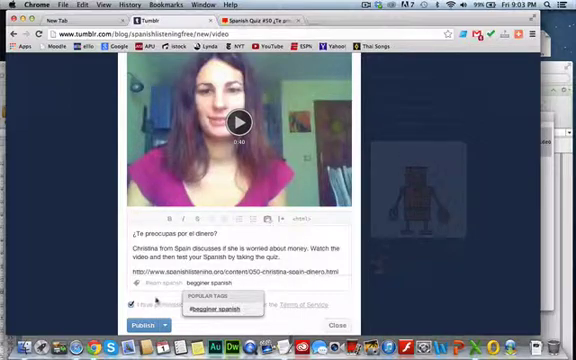
key(Return)
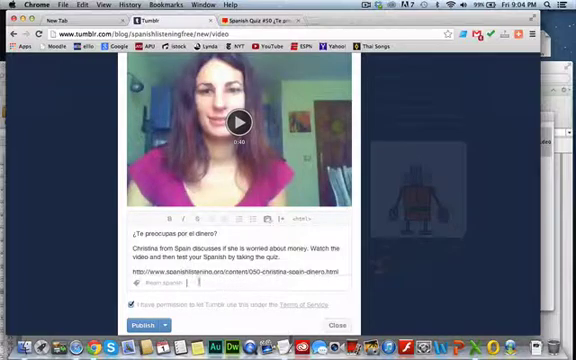
text(begi)
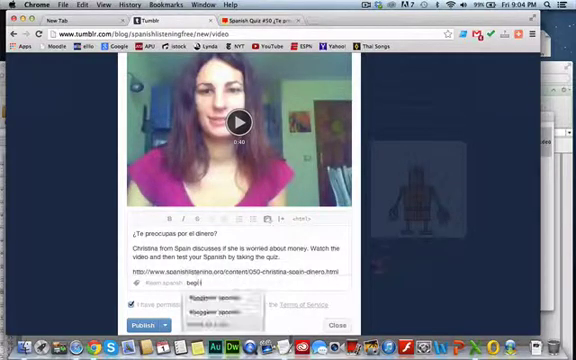
text(nner spanish)
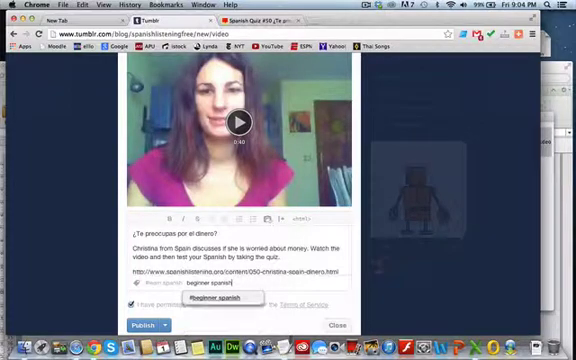
click(200, 302)
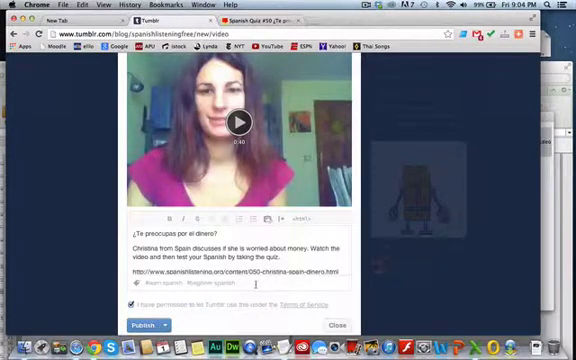
scroll(268, 256, down, 3)
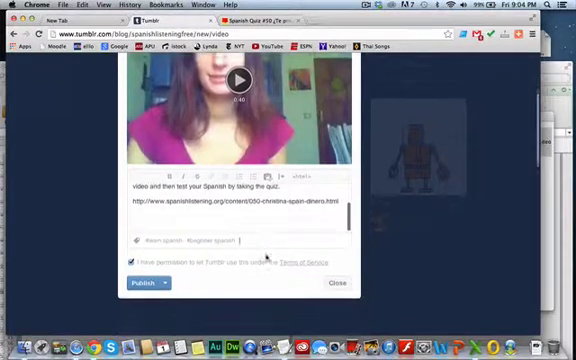
scroll(266, 257, up, 3)
scroll(266, 256, up, 2)
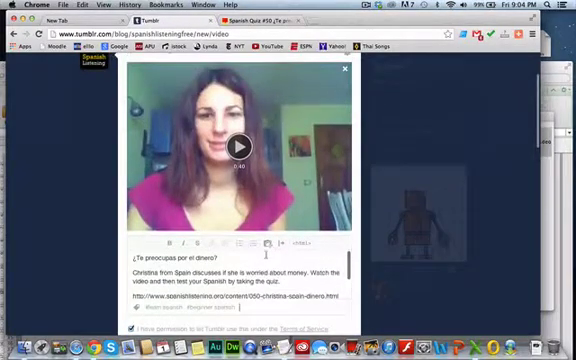
scroll(266, 252, down, 1)
scroll(265, 249, down, 3)
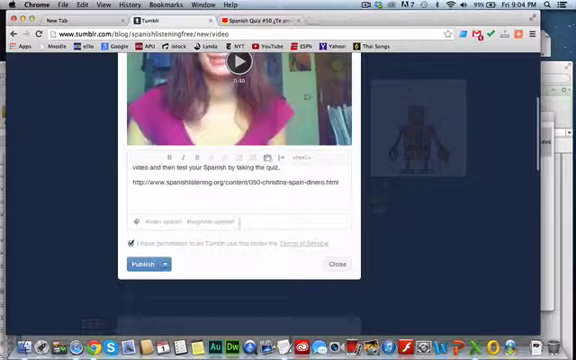
click(143, 264)
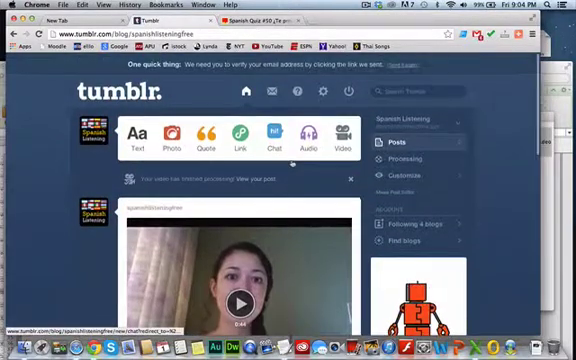
scroll(292, 163, down, 5)
scroll(292, 163, down, 5)
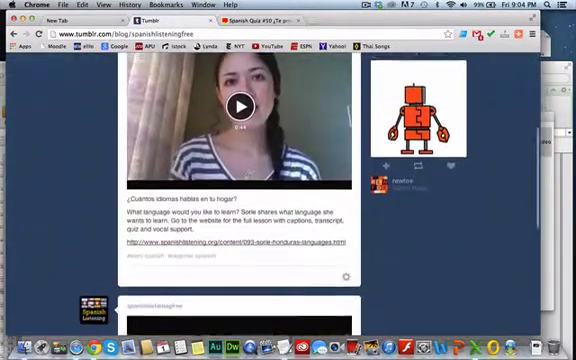
scroll(290, 163, up, 1)
scroll(252, 133, up, 3)
scroll(252, 133, up, 1)
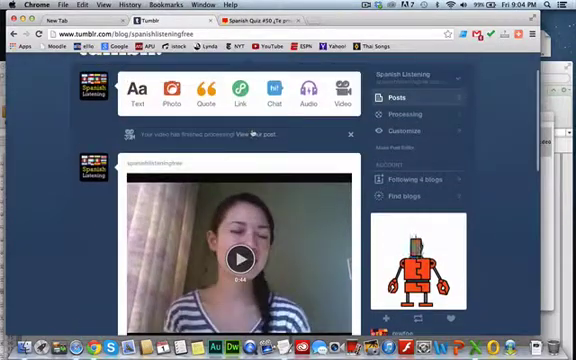
scroll(252, 130, down, 2)
scroll(240, 165, down, 2)
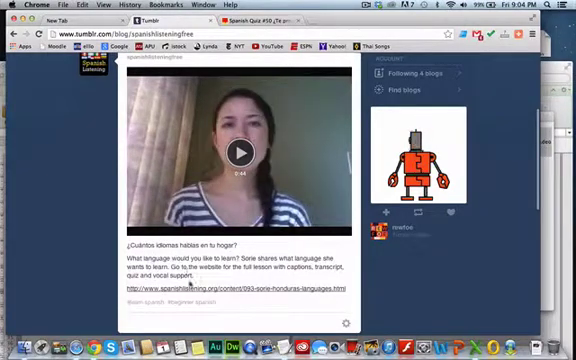
scroll(178, 292, up, 2)
scroll(180, 296, up, 3)
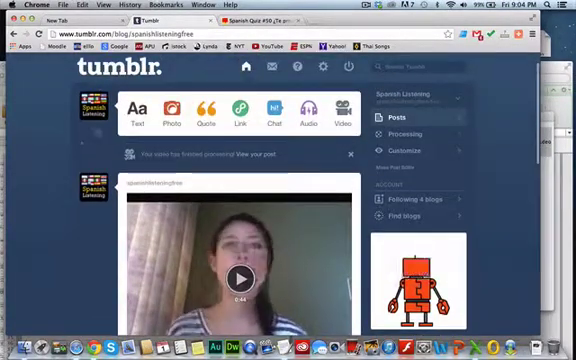
Go from the dashboard to the public Spanish Listening blog.
click(90, 118)
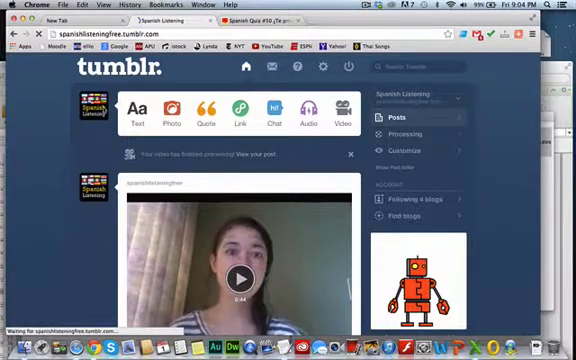
scroll(194, 152, down, 2)
scroll(195, 152, down, 2)
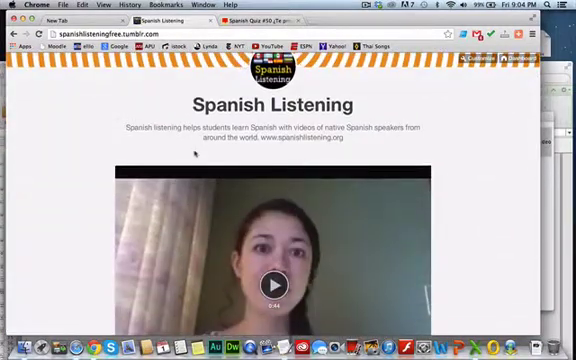
scroll(267, 124, down, 2)
scroll(267, 124, up, 1)
scroll(267, 125, up, 1)
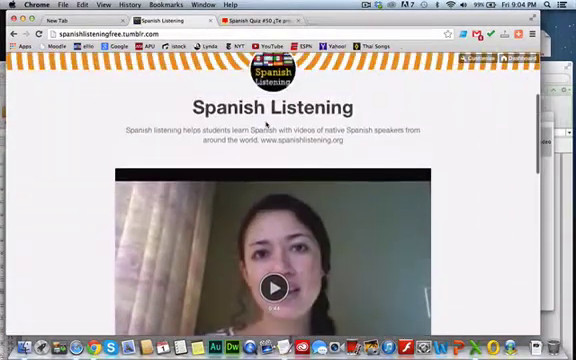
scroll(320, 133, down, 1)
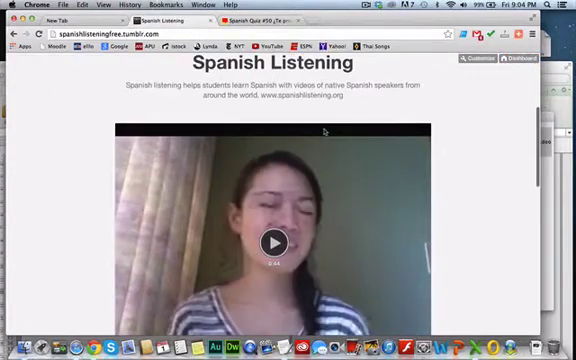
scroll(294, 128, up, 2)
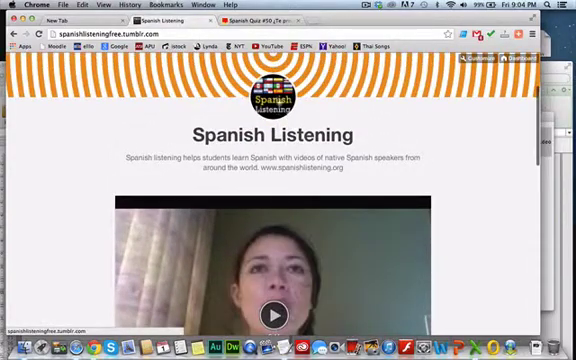
scroll(261, 163, down, 2)
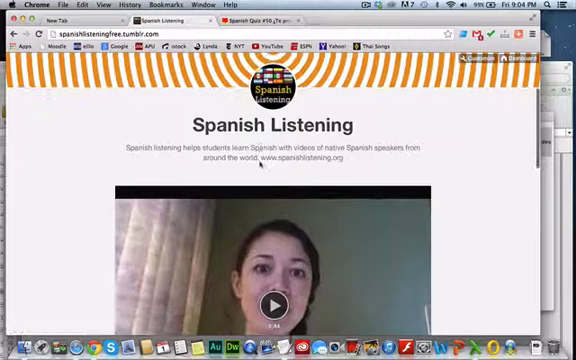
scroll(260, 163, down, 3)
scroll(238, 229, down, 3)
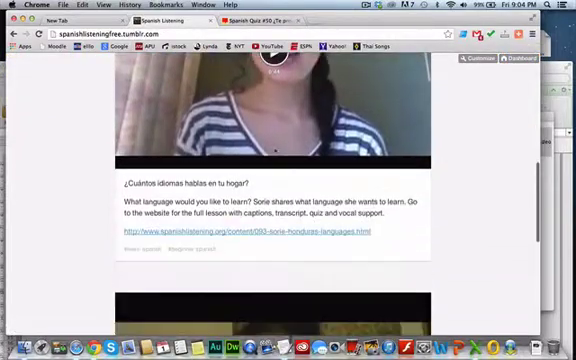
click(238, 233)
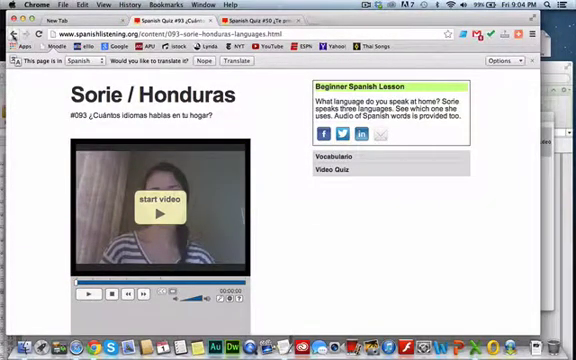
click(13, 33)
scroll(190, 150, up, 3)
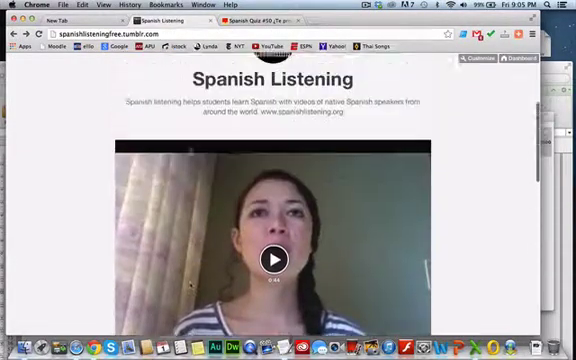
scroll(190, 150, up, 3)
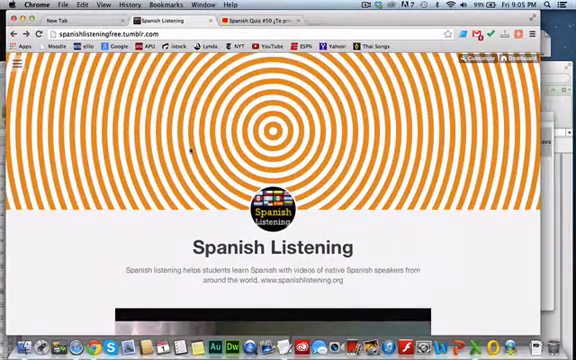
scroll(190, 150, down, 3)
scroll(190, 150, down, 5)
scroll(233, 150, down, 2)
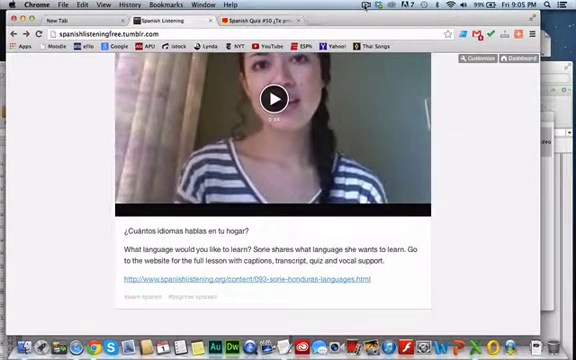
scroll(343, 104, up, 2)
scroll(343, 104, up, 3)
scroll(343, 104, up, 1)
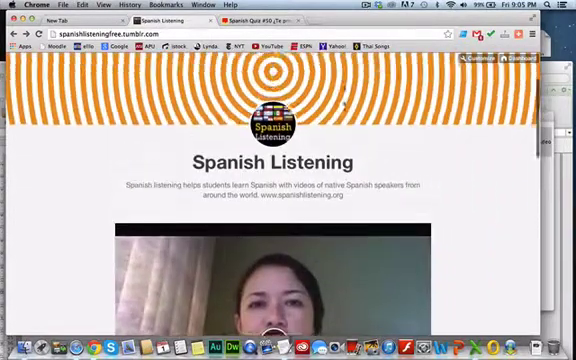
scroll(343, 104, up, 2)
Revisit the Tumblr dashboard and open the Spanish Listening blog in a new tab.
click(13, 33)
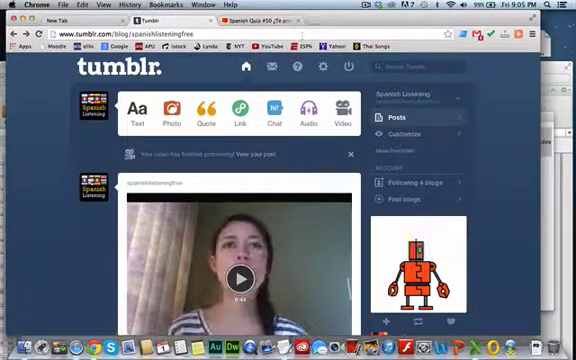
click(95, 106)
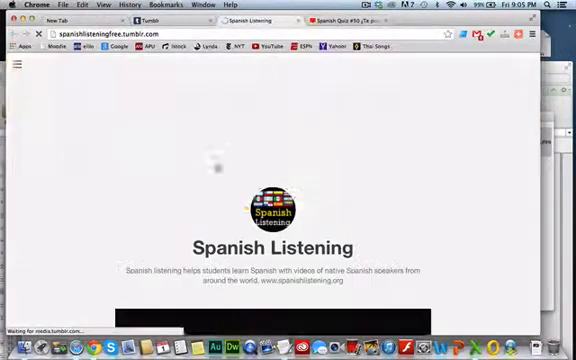
scroll(267, 183, down, 3)
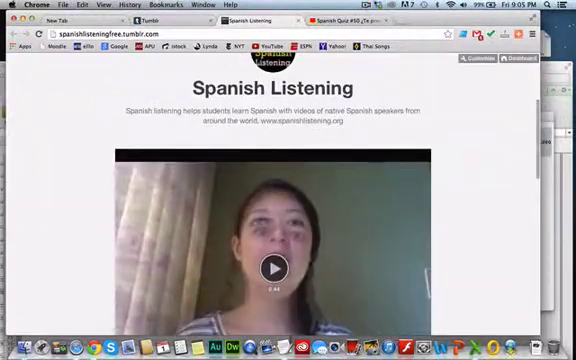